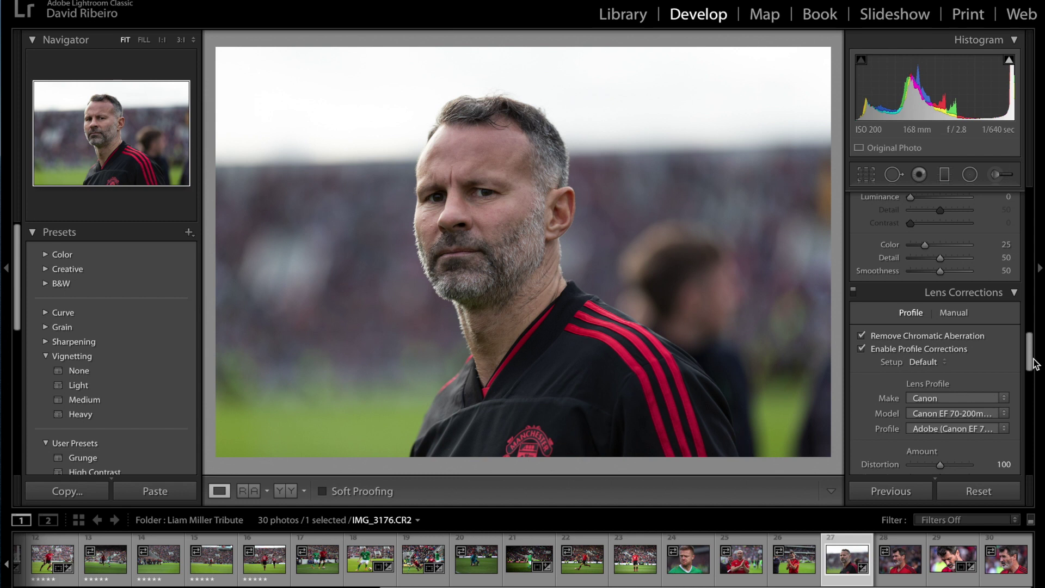
pyautogui.click(936, 337)
pyautogui.click(925, 350)
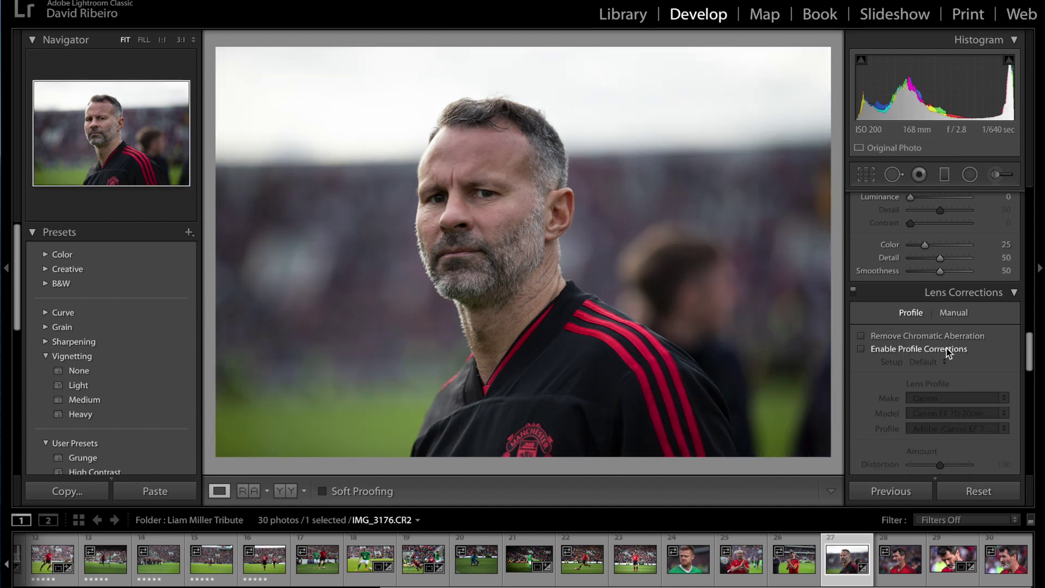
pyautogui.click(945, 339)
pyautogui.click(946, 349)
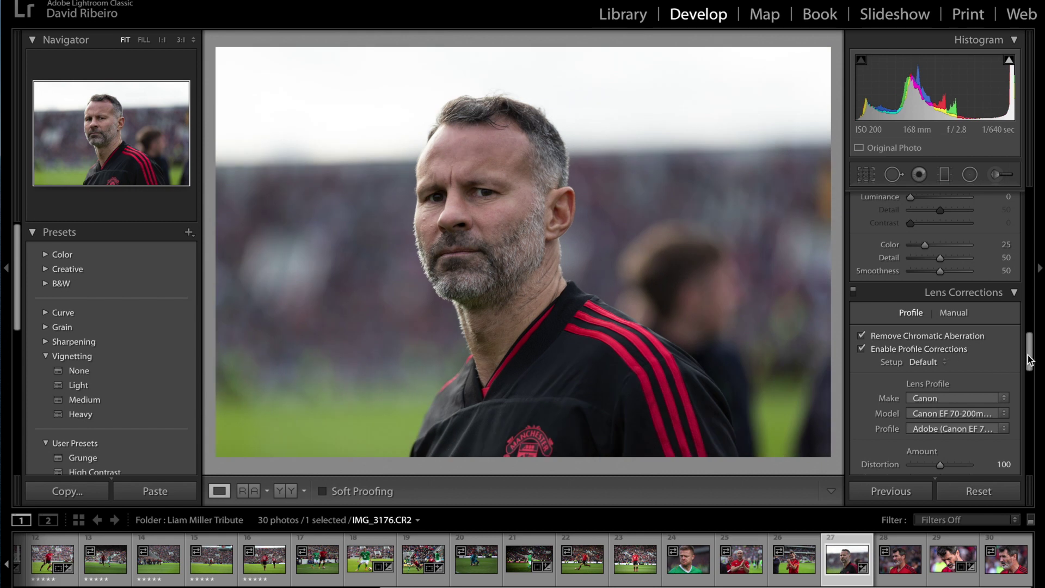
pyautogui.moveTo(1030, 364); pyautogui.dragTo(1030, 201)
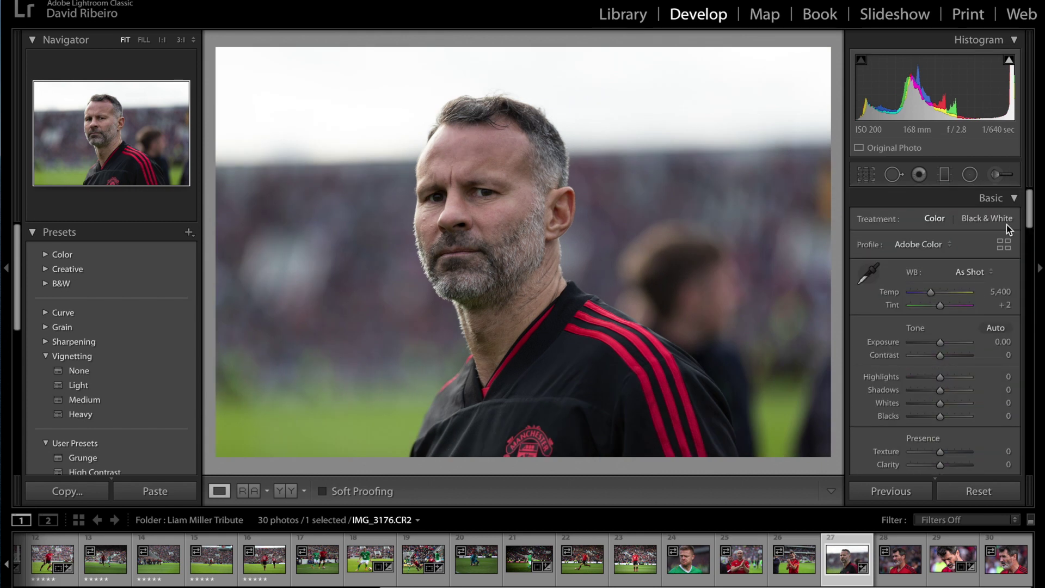
# Rotate the portrait to a 1.84° angle, tighten the crop around the man, and confirm the framing
pyautogui.click(866, 174)
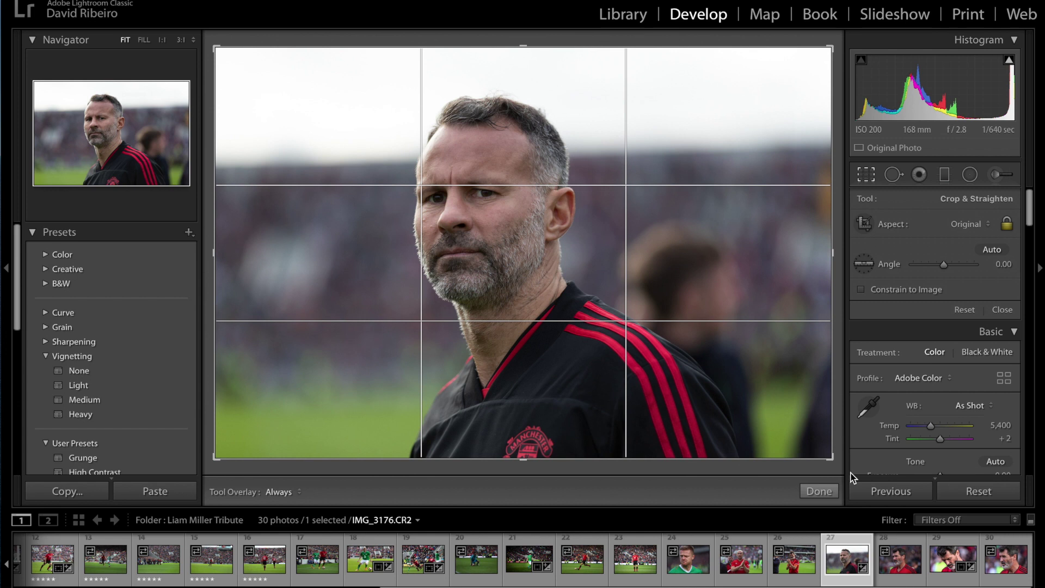
pyautogui.moveTo(831, 469); pyautogui.dragTo(805, 464)
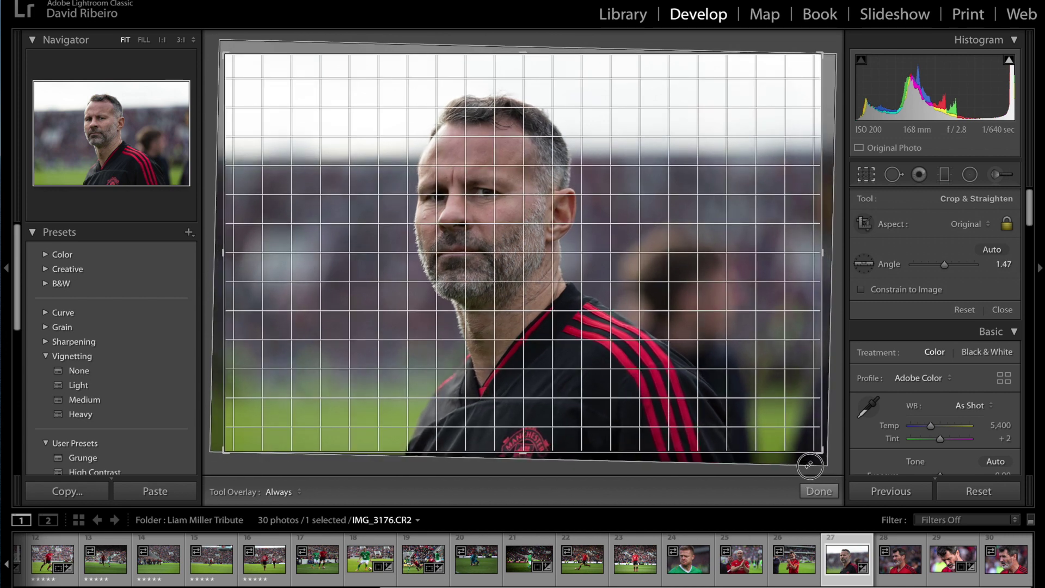
pyautogui.moveTo(805, 464); pyautogui.dragTo(804, 463)
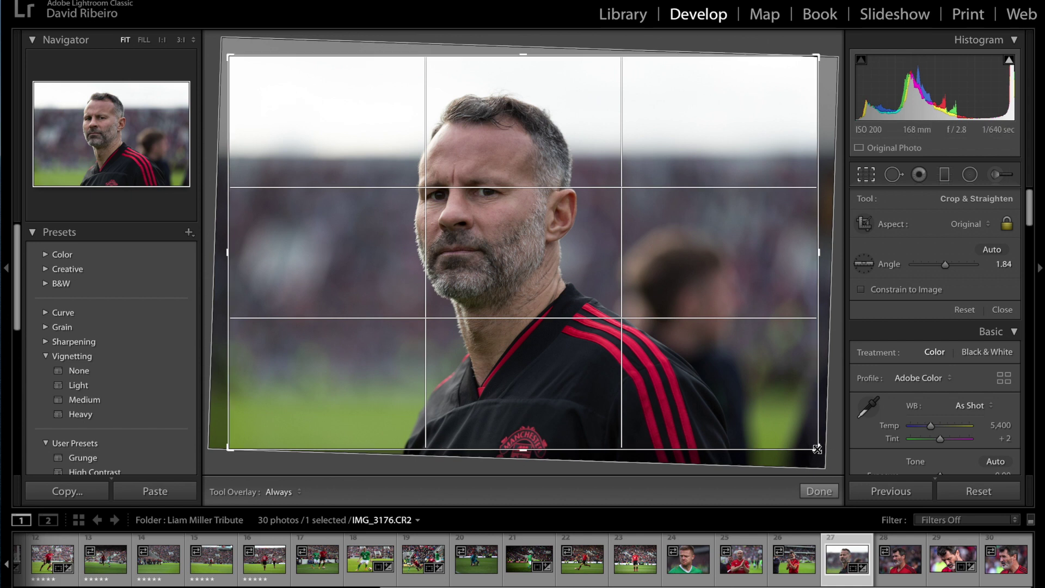
pyautogui.moveTo(816, 449); pyautogui.dragTo(811, 439)
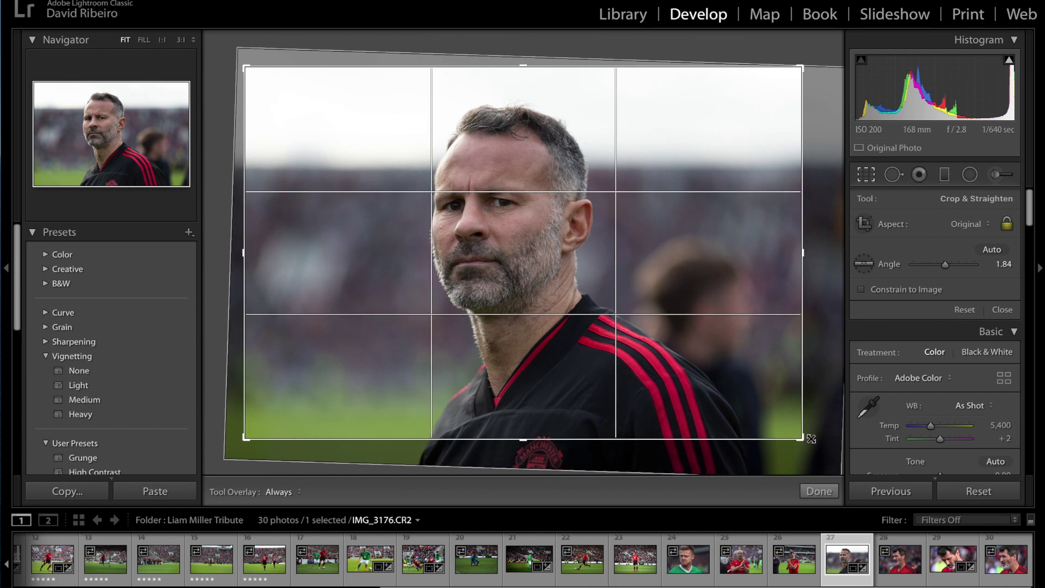
pyautogui.moveTo(650, 366); pyautogui.dragTo(657, 363)
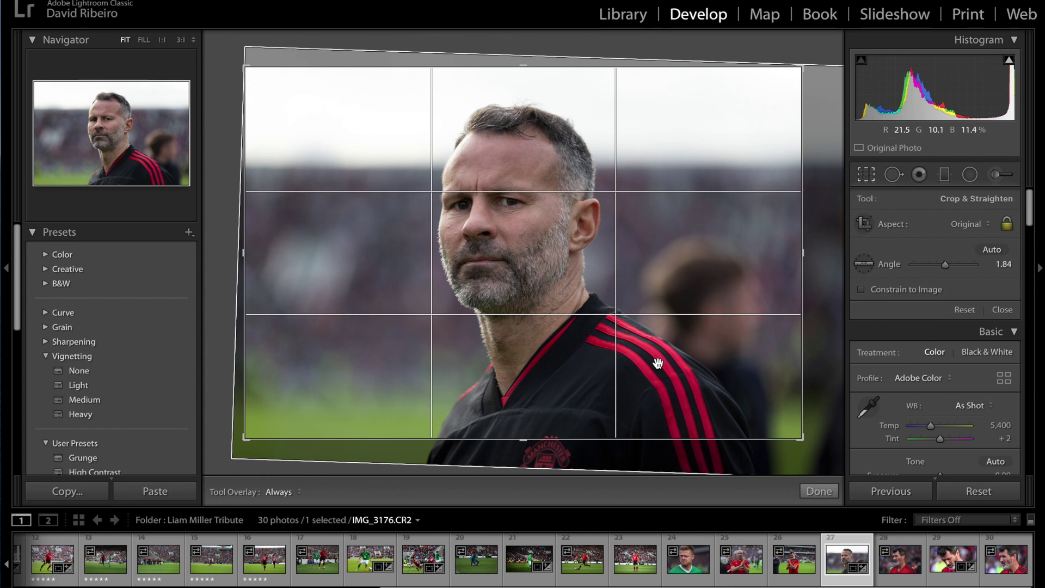
pyautogui.press('Return')
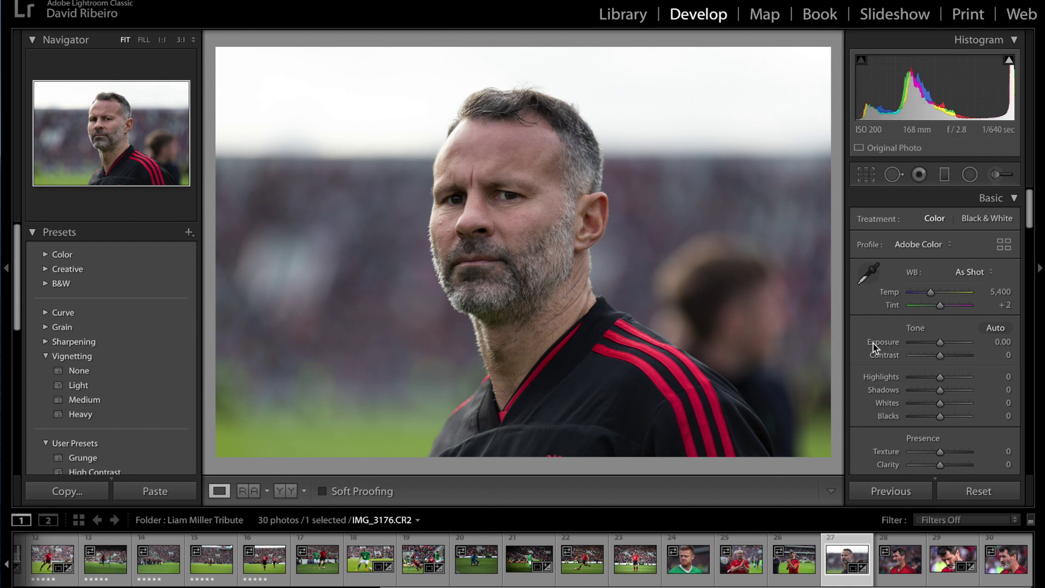
pyautogui.click(866, 174)
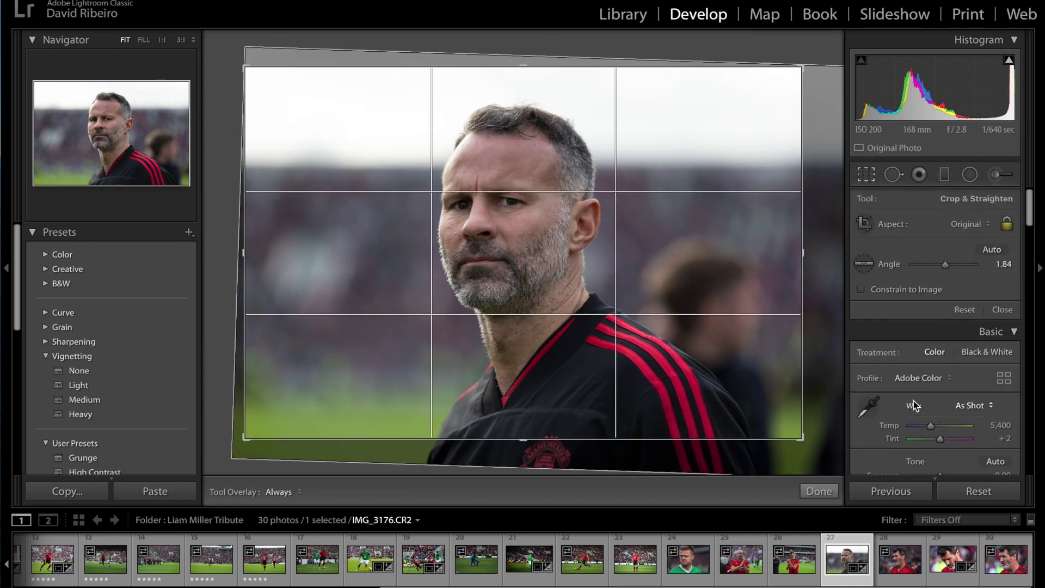
pyautogui.press('Return')
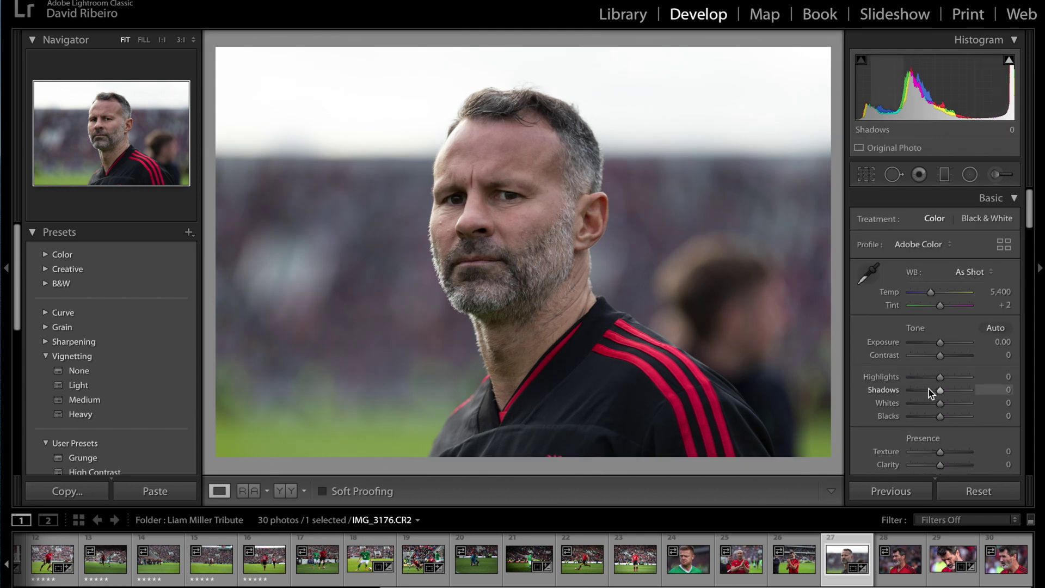
# Set Exposure to +0.15, Contrast to +30 and Highlights to −44 in the Basic panel
pyautogui.click(939, 344)
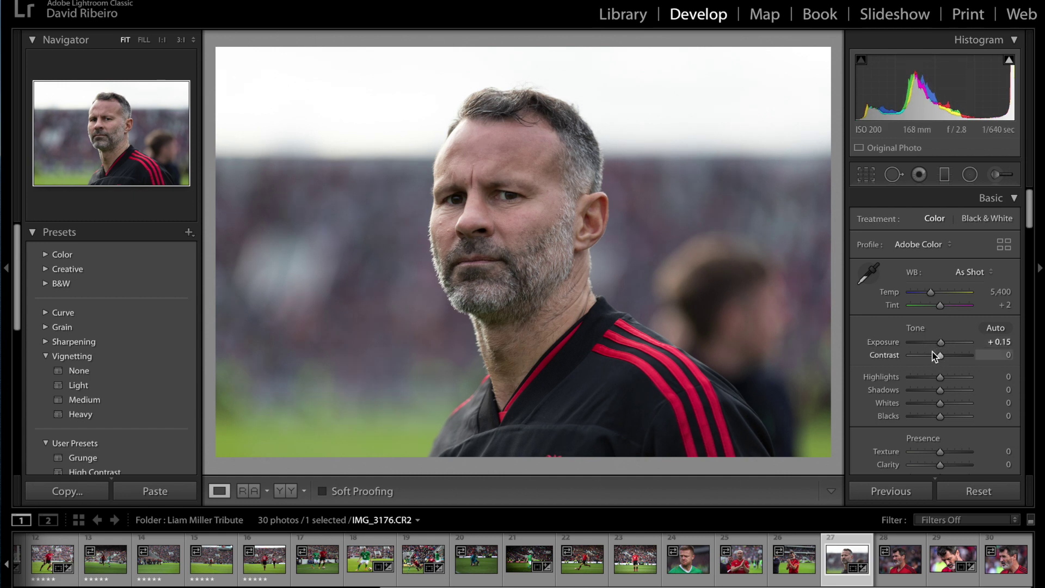
pyautogui.moveTo(939, 356); pyautogui.dragTo(947, 357)
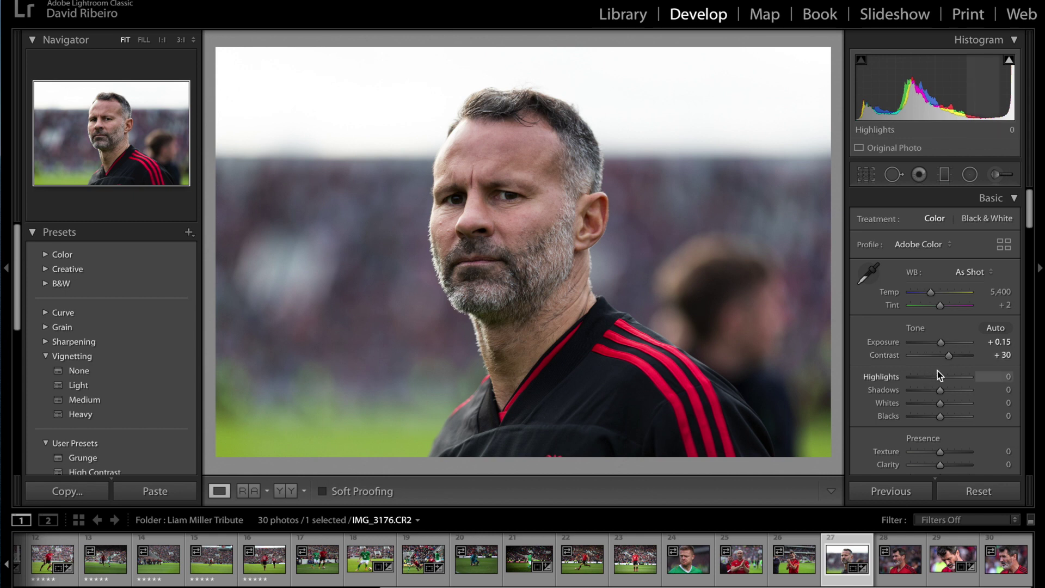
pyautogui.moveTo(940, 378); pyautogui.dragTo(928, 380)
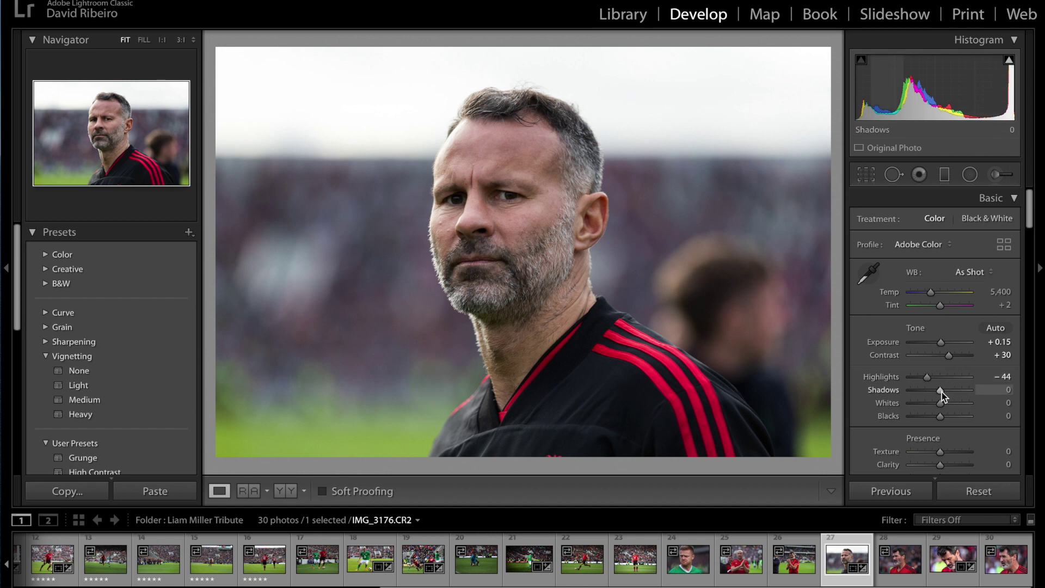
# Raise Shadows to +39, Whites to +36 and Blacks to +21
pyautogui.moveTo(942, 392); pyautogui.dragTo(948, 390)
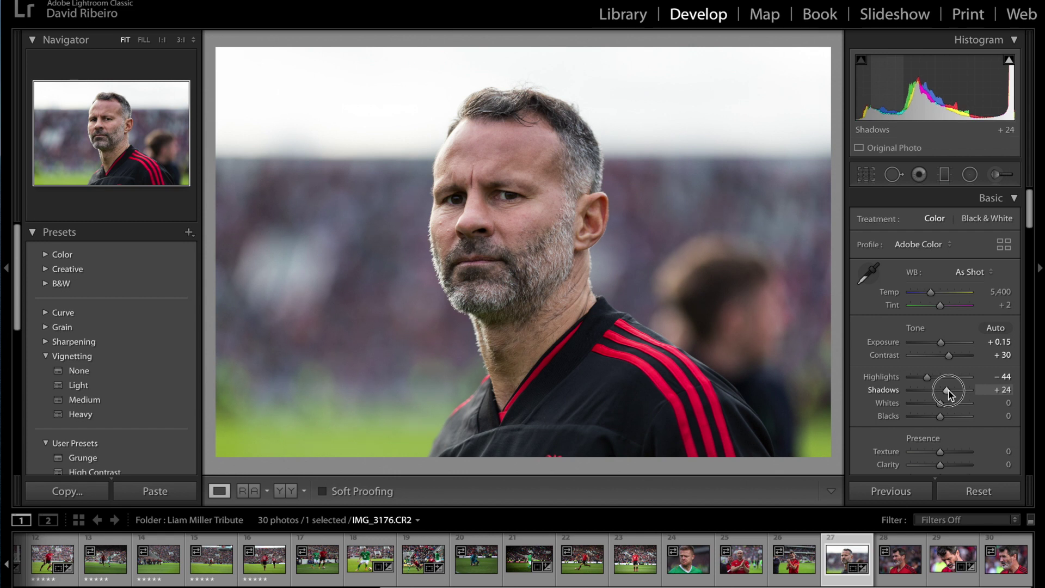
pyautogui.moveTo(948, 391); pyautogui.dragTo(958, 391)
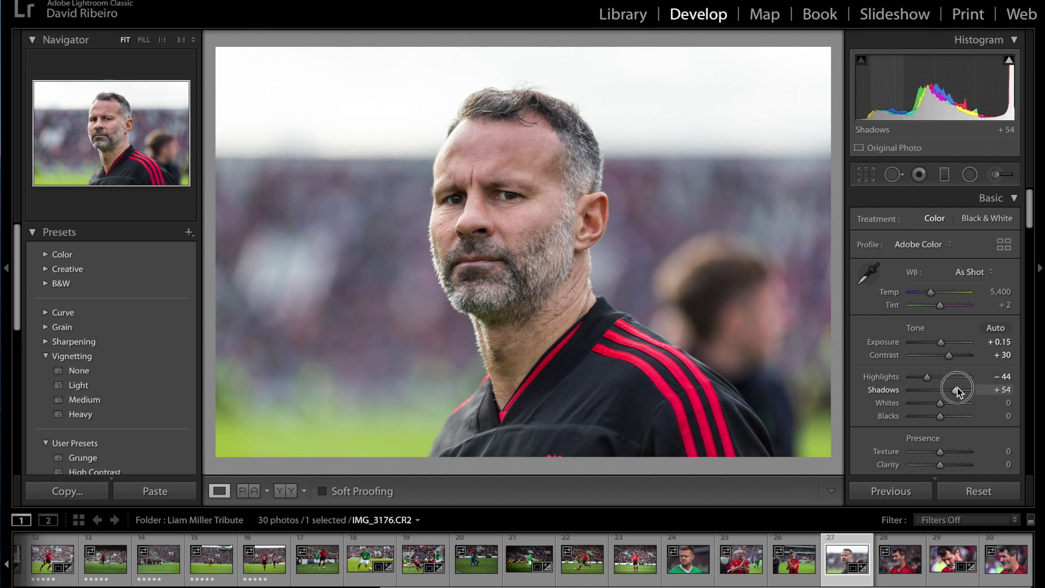
pyautogui.moveTo(958, 391); pyautogui.dragTo(951, 392)
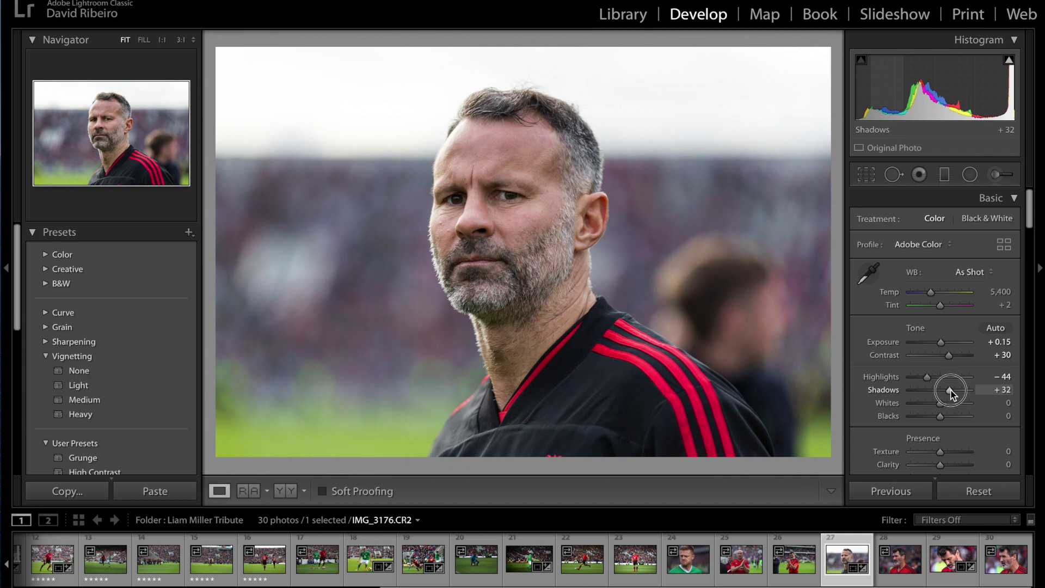
pyautogui.moveTo(951, 394); pyautogui.dragTo(951, 394)
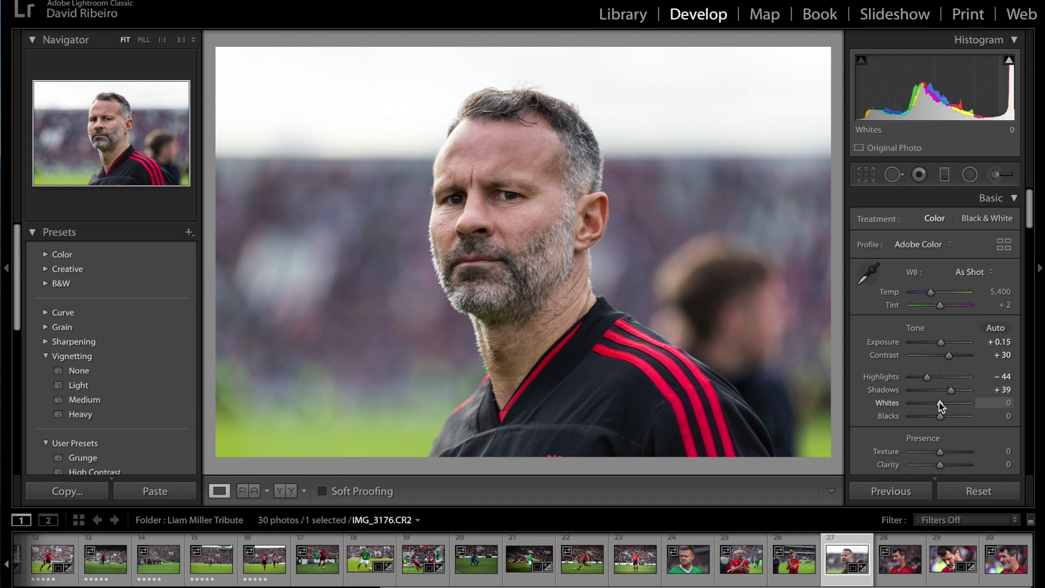
pyautogui.moveTo(940, 403); pyautogui.dragTo(951, 406)
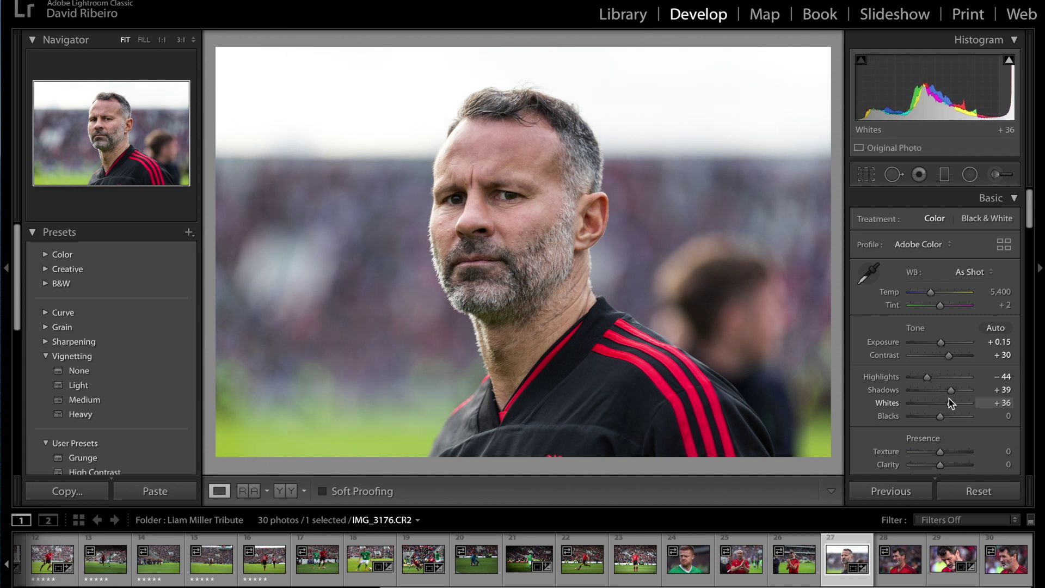
pyautogui.moveTo(941, 420); pyautogui.dragTo(948, 419)
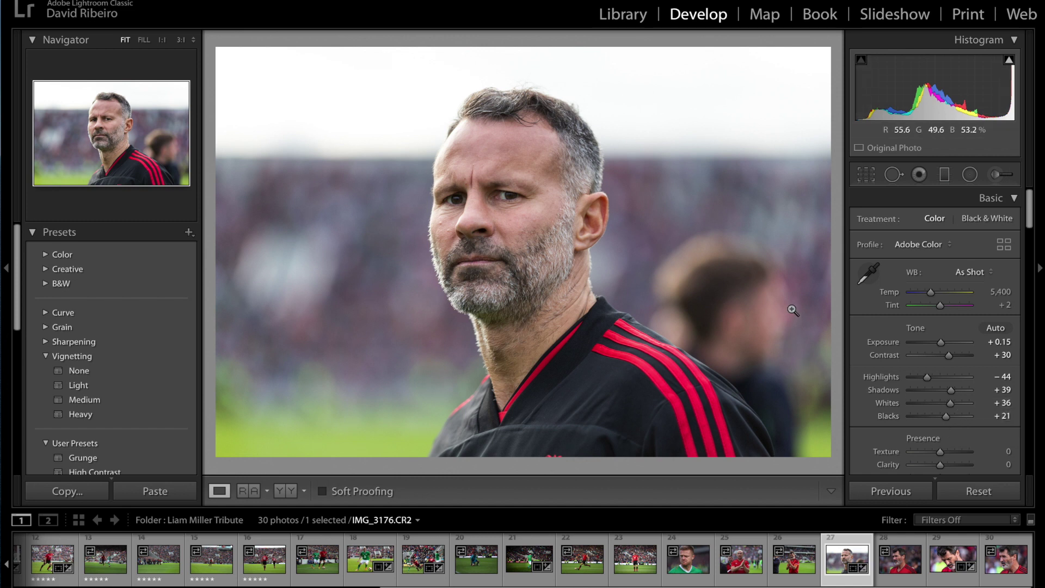
# Add Clarity +44 and Saturation +5 to the portrait
pyautogui.click(557, 228)
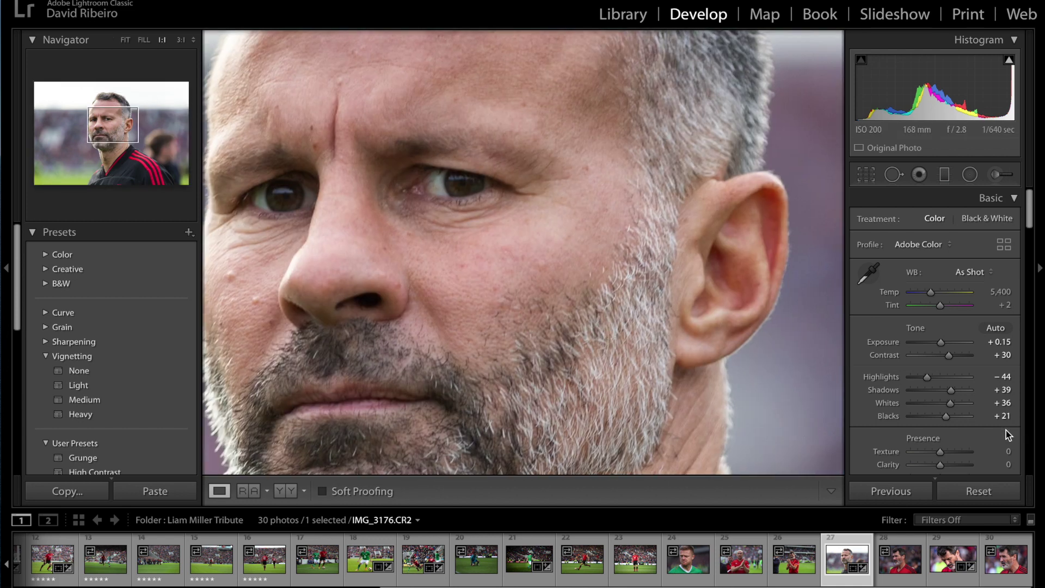
pyautogui.moveTo(940, 467); pyautogui.dragTo(953, 469)
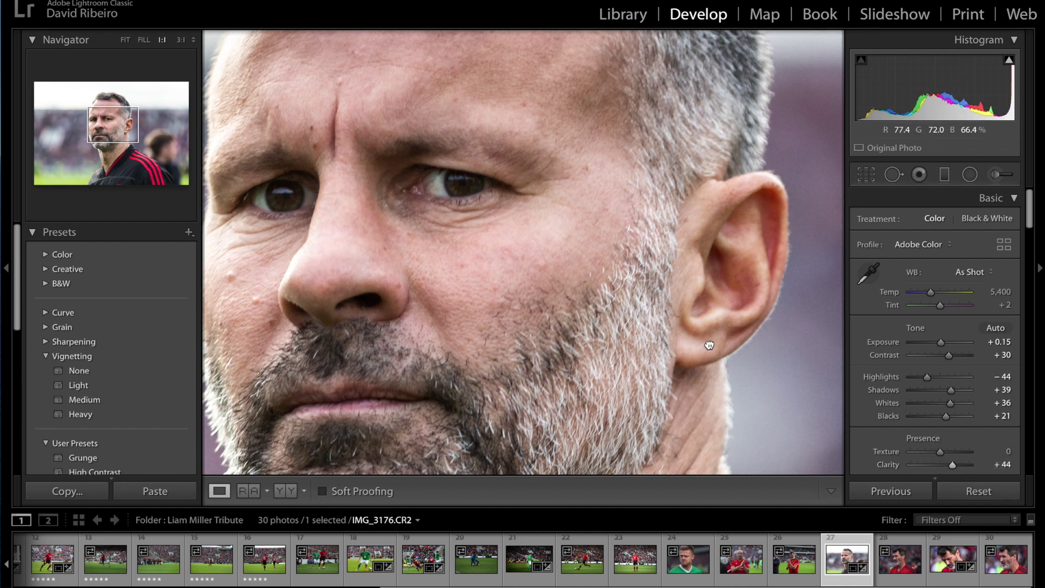
pyautogui.click(761, 390)
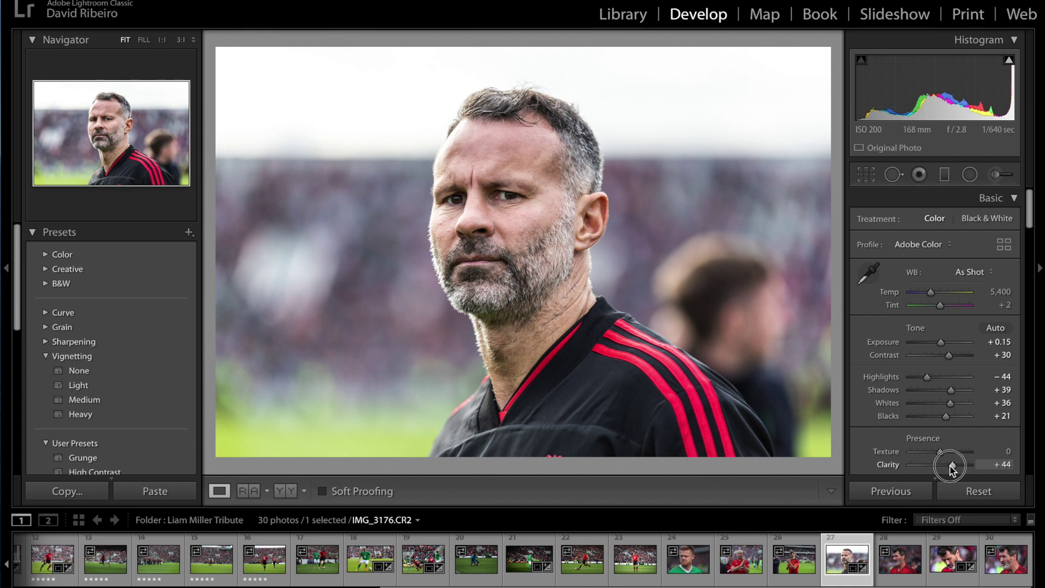
pyautogui.scroll(-1, 924, 439)
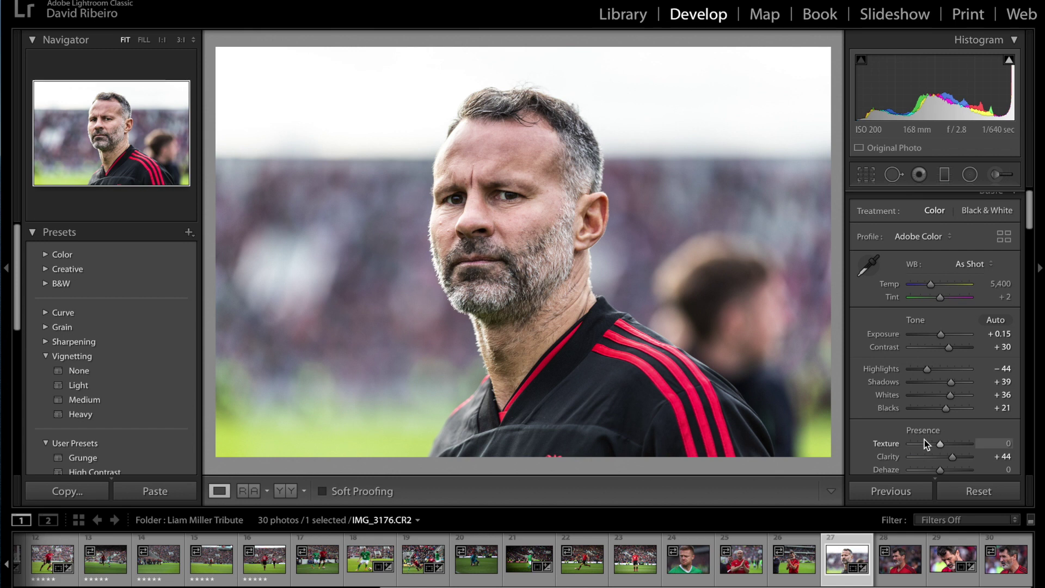
pyautogui.scroll(-2, 919, 445)
pyautogui.moveTo(939, 447); pyautogui.dragTo(938, 445)
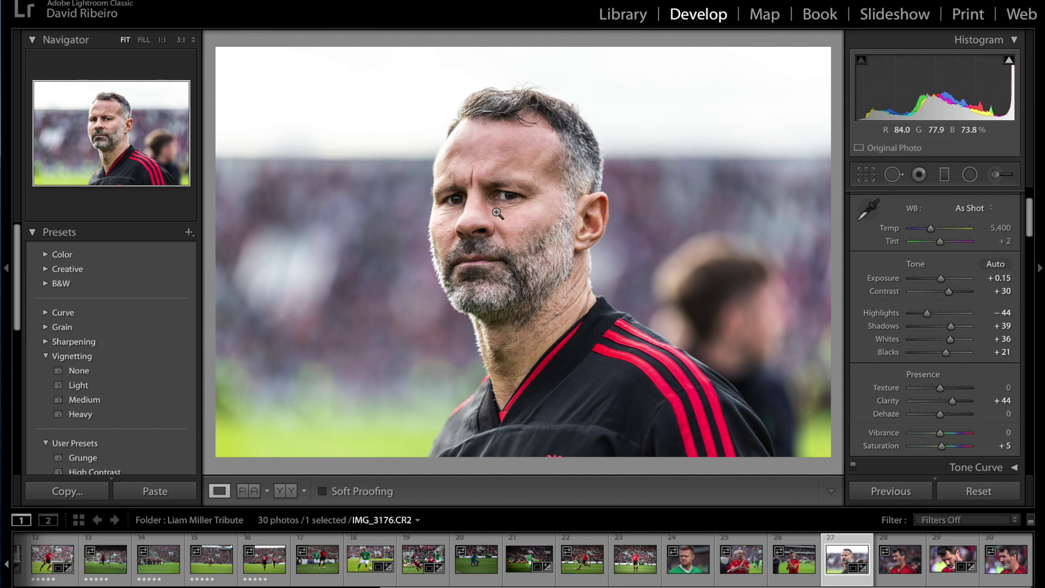
# Zoom in on the player's eyes and start a new Iris Enhance brush mask
pyautogui.click(497, 212)
pyautogui.moveTo(506, 206); pyautogui.dragTo(576, 303)
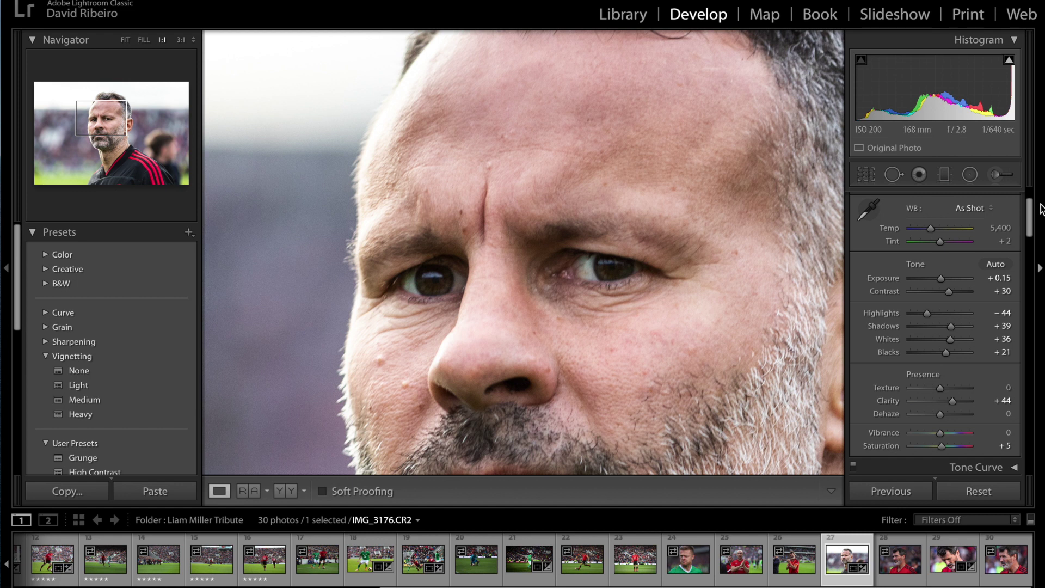
pyautogui.click(996, 174)
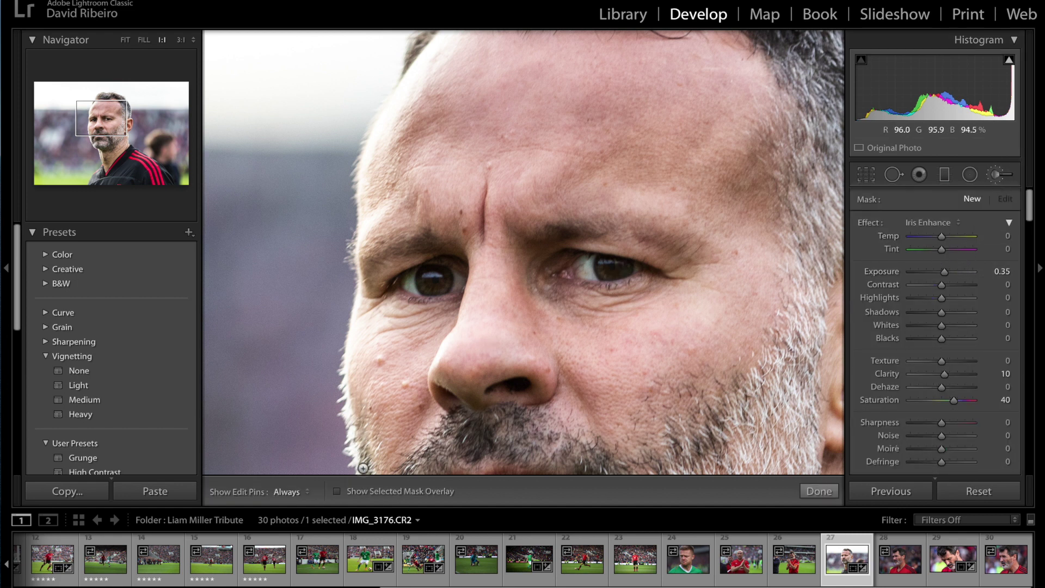
# With the mask overlay shown, paint the right iris and erase spill above the eye
pyautogui.click(338, 492)
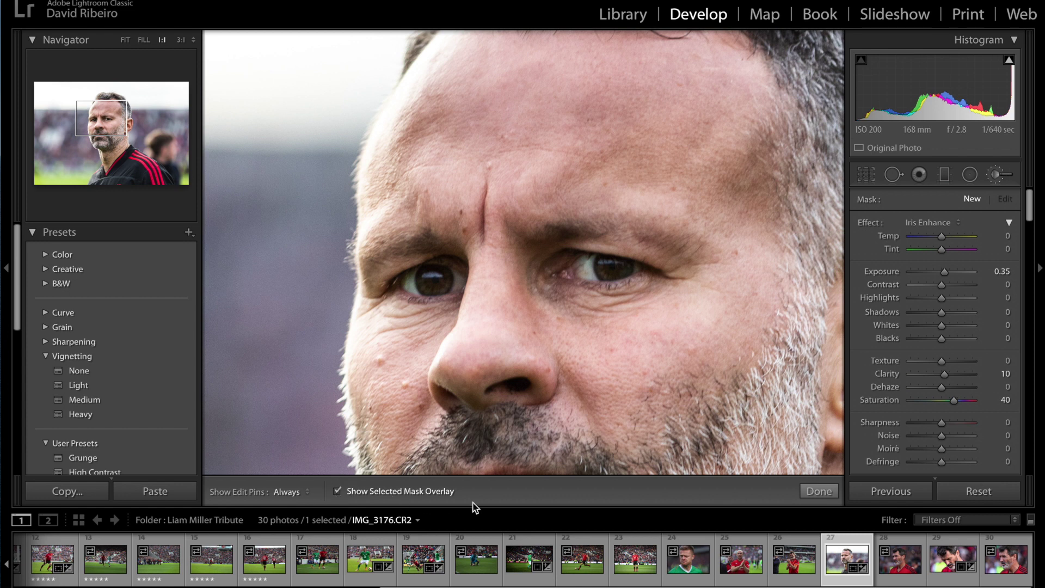
pyautogui.moveTo(604, 269)
pyautogui.mouseDown()
pyautogui.moveTo(625, 268)
pyautogui.moveTo(607, 271)
pyautogui.mouseUp()
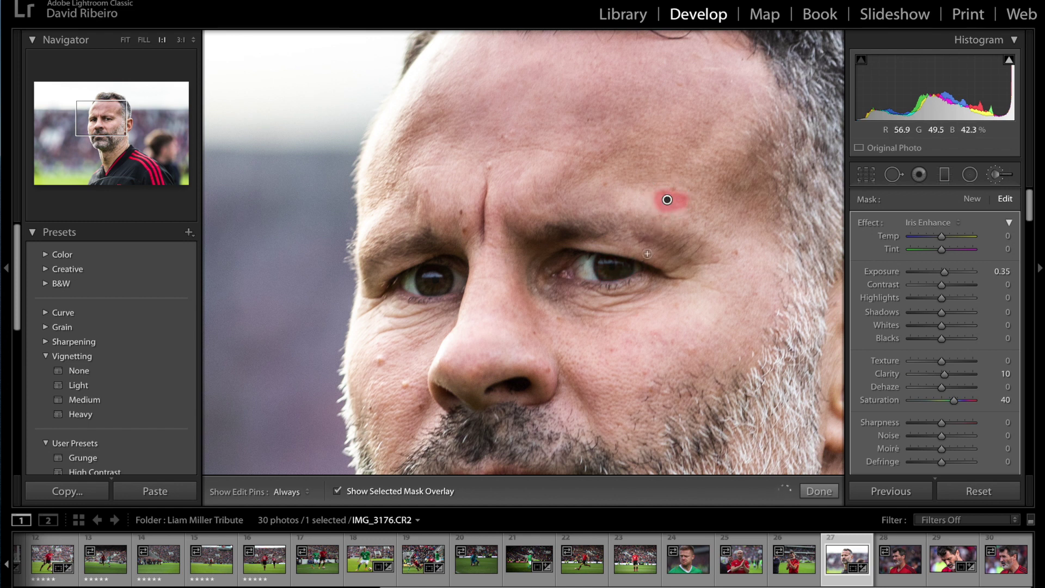
pyautogui.hotkey('ctrl', 'z')
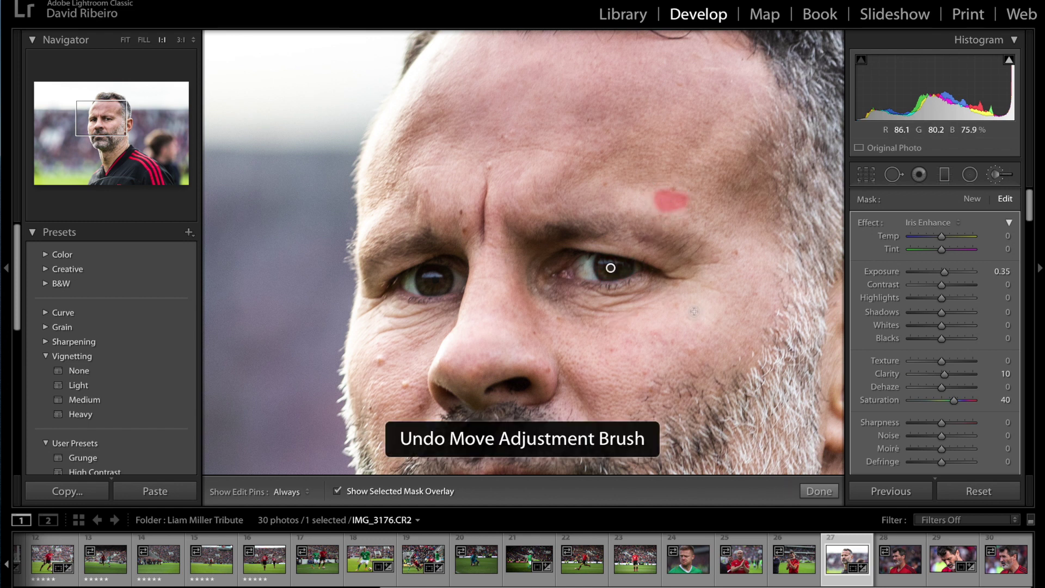
pyautogui.moveTo(631, 256); pyautogui.dragTo(680, 233)
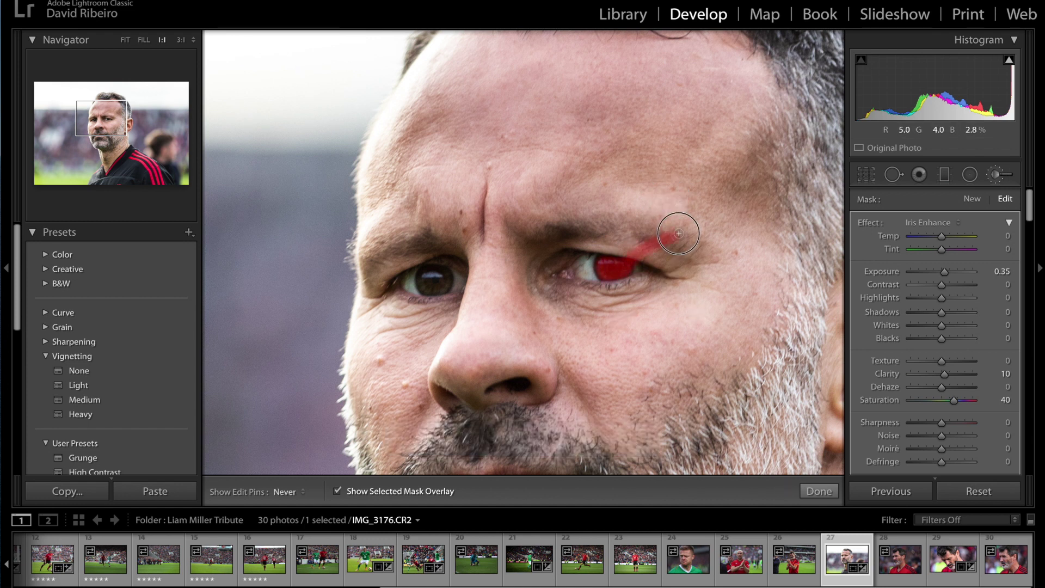
pyautogui.press('h')
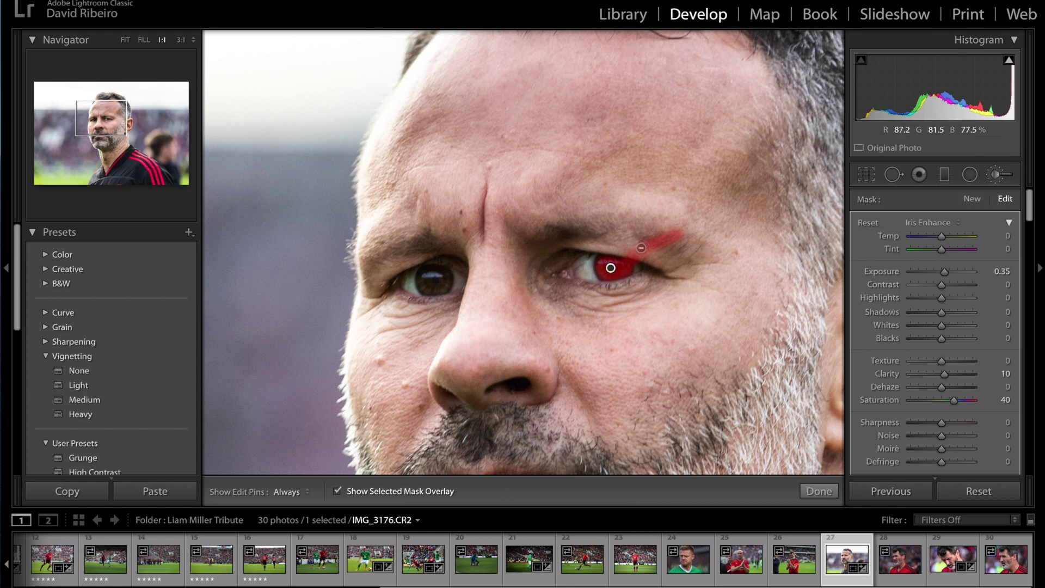
pyautogui.moveTo(631, 248); pyautogui.dragTo(677, 233)
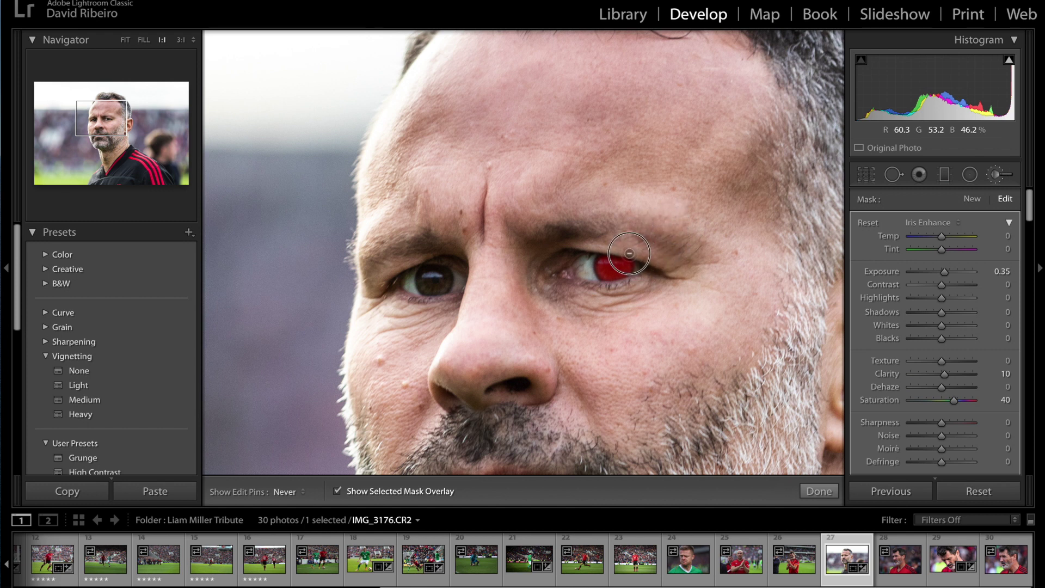
# Paint the Iris Enhance mask over the left iris and hide the overlay
pyautogui.moveTo(433, 279)
pyautogui.mouseDown()
pyautogui.moveTo(425, 284)
pyautogui.moveTo(446, 277)
pyautogui.mouseUp()
pyautogui.press('h')
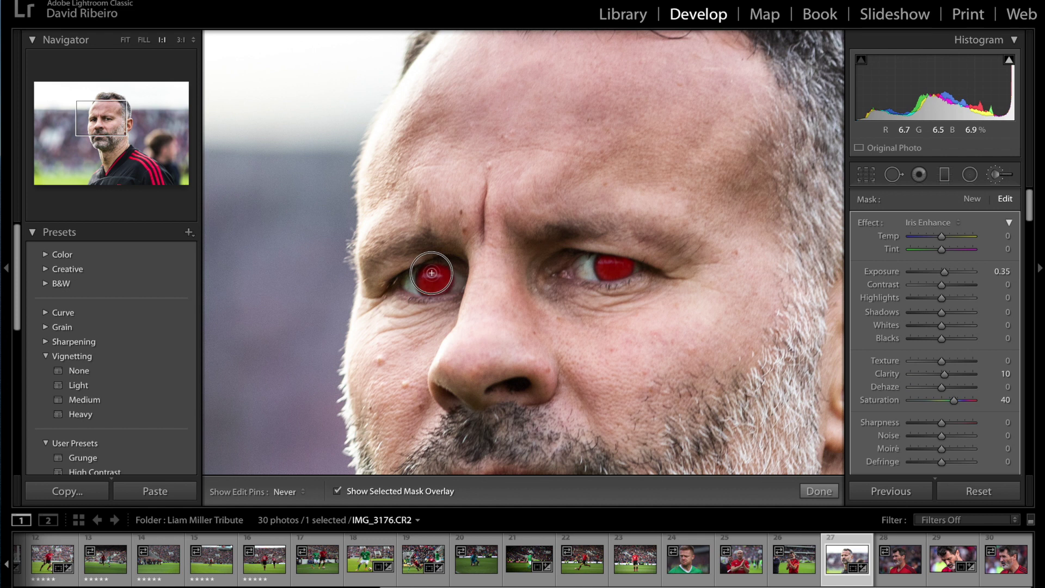
pyautogui.press('h')
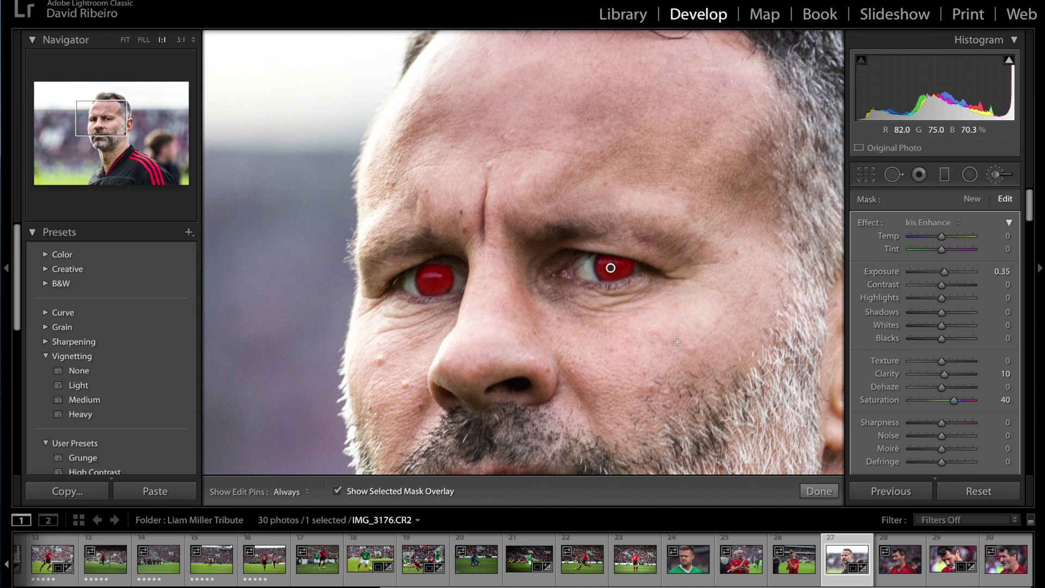
pyautogui.click(373, 492)
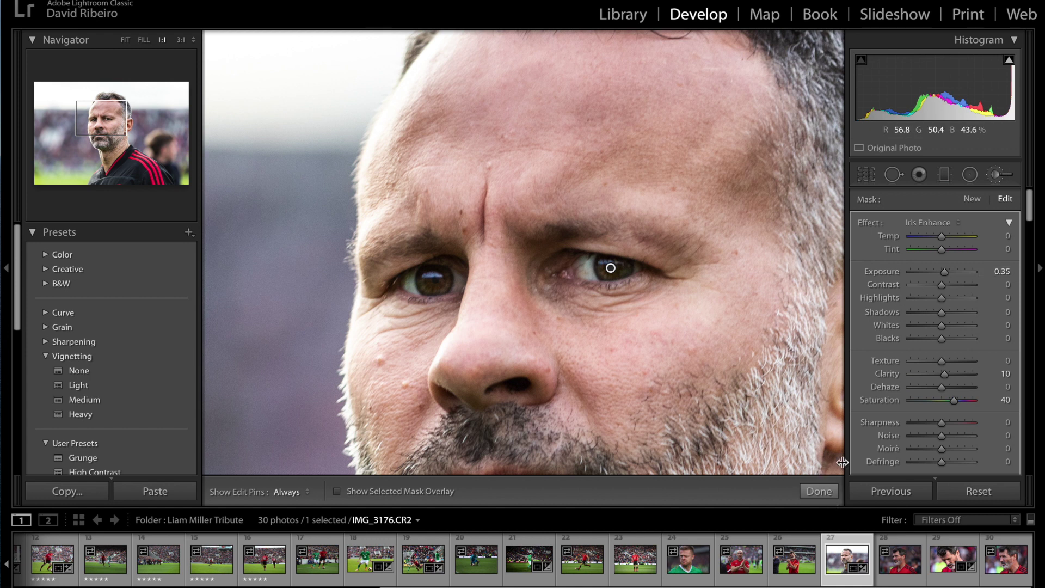
# Fine-tune the iris mask's Exposure, finish the brush, and fit the whole photo in view
pyautogui.moveTo(944, 271); pyautogui.dragTo(946, 272)
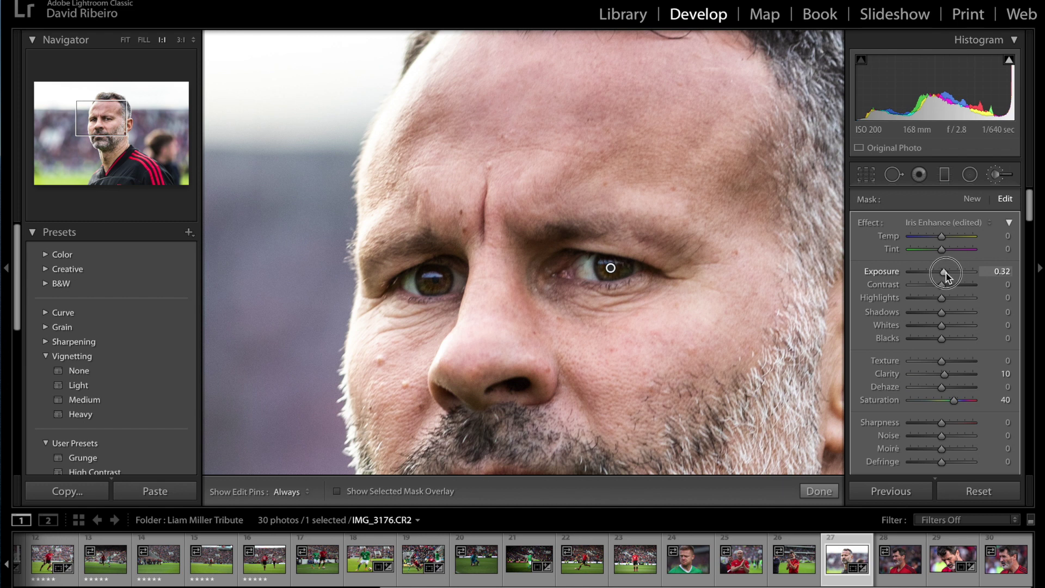
pyautogui.moveTo(946, 273); pyautogui.dragTo(947, 273)
pyautogui.moveTo(947, 272); pyautogui.dragTo(947, 273)
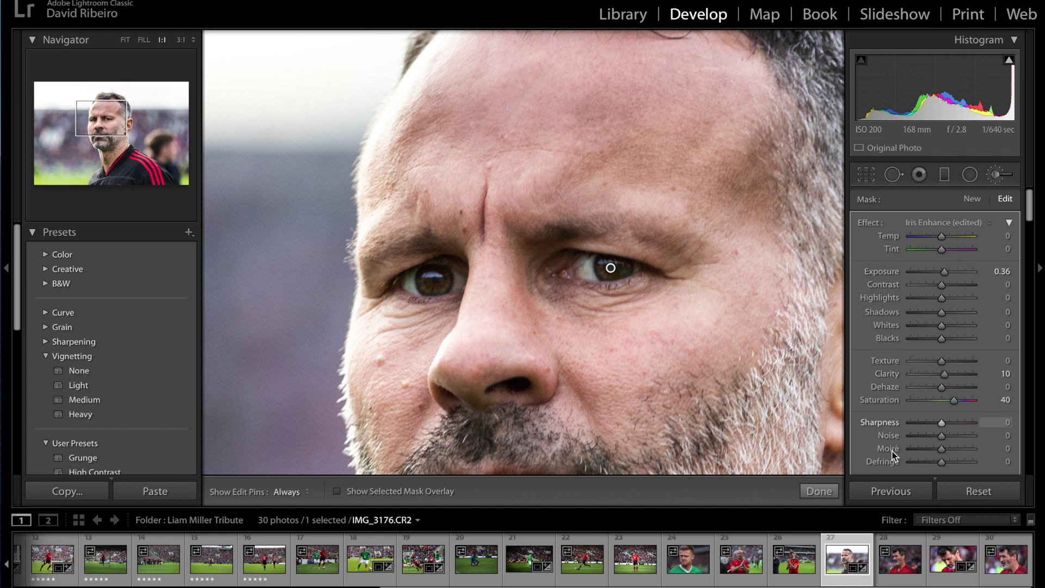
pyautogui.click(824, 490)
pyautogui.click(761, 368)
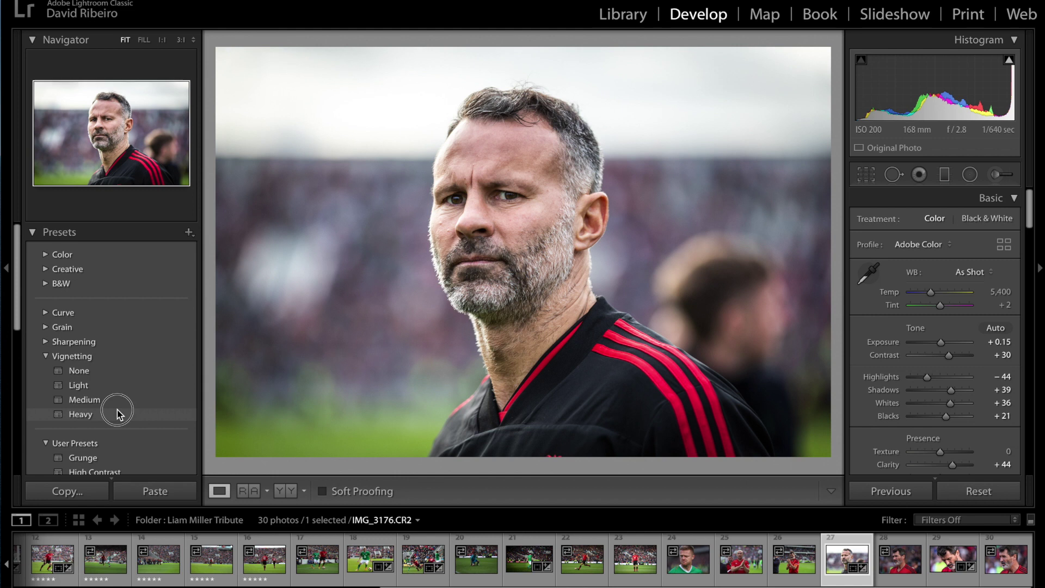
# Compare the Heavy, Medium and Light vignetting presets, settling on Medium
pyautogui.click(117, 410)
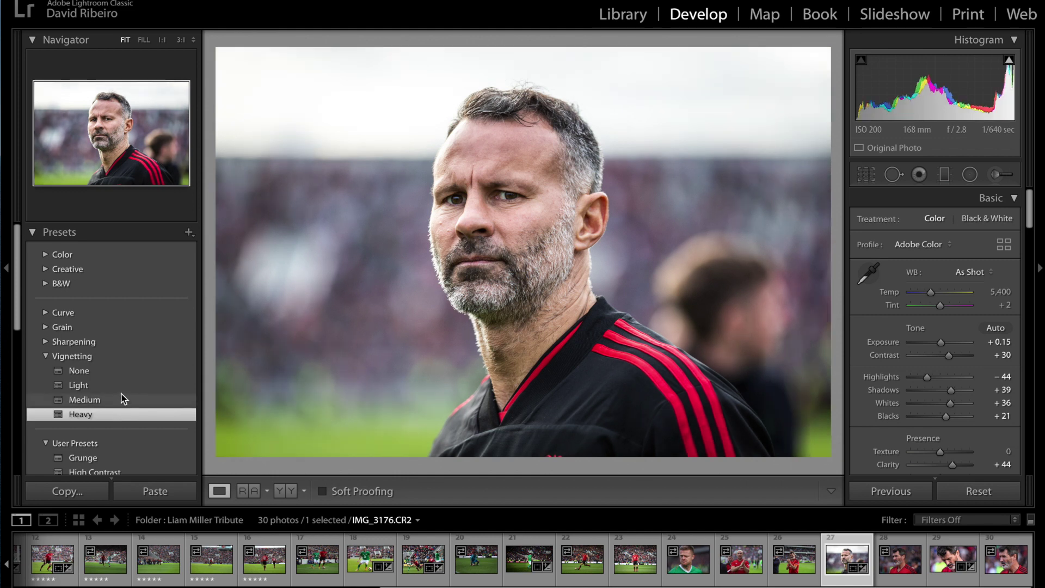
pyautogui.click(122, 399)
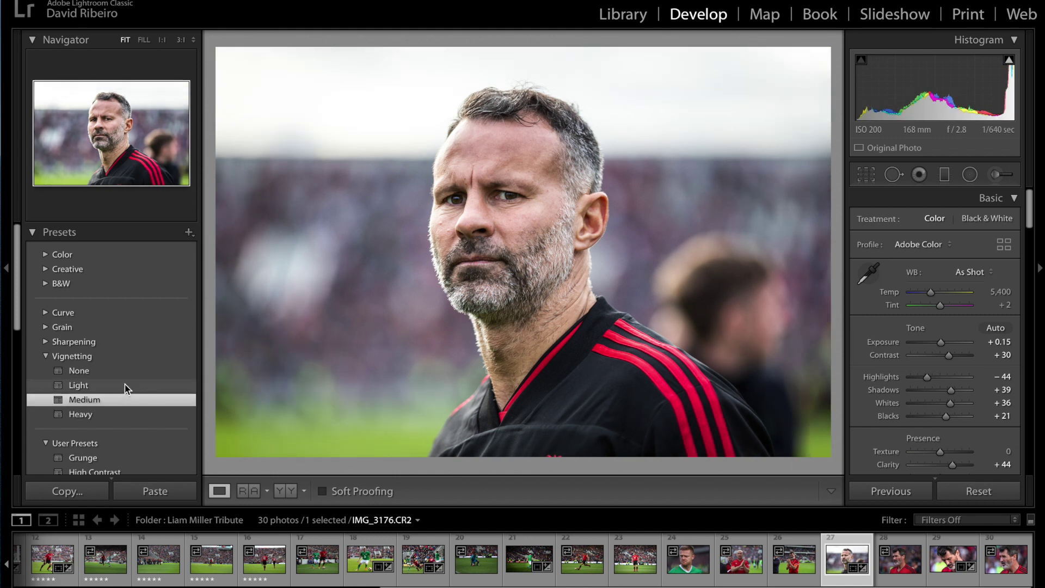
pyautogui.click(129, 385)
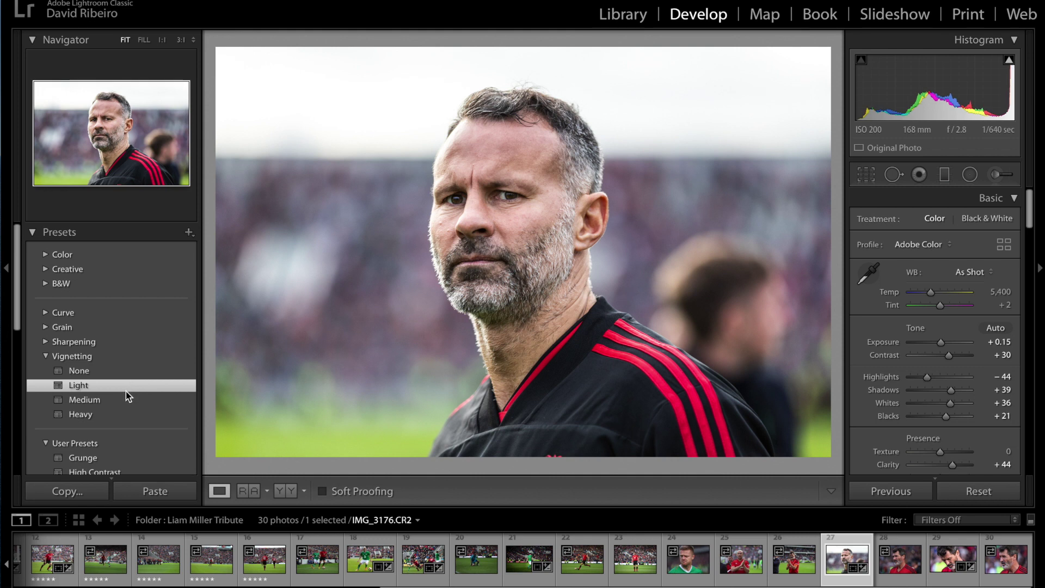
pyautogui.click(125, 394)
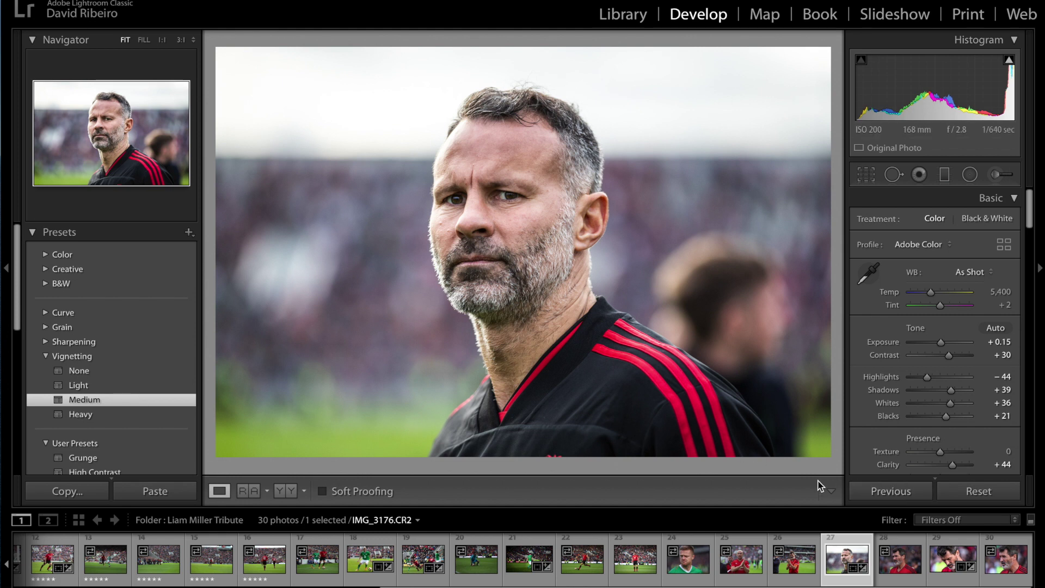
pyautogui.press('l')
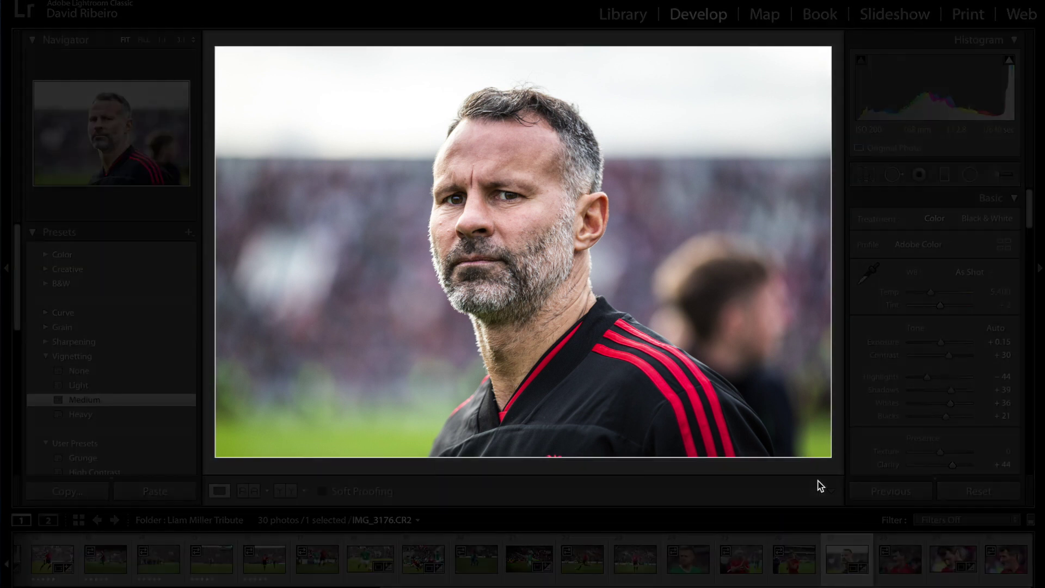
pyautogui.press('l')
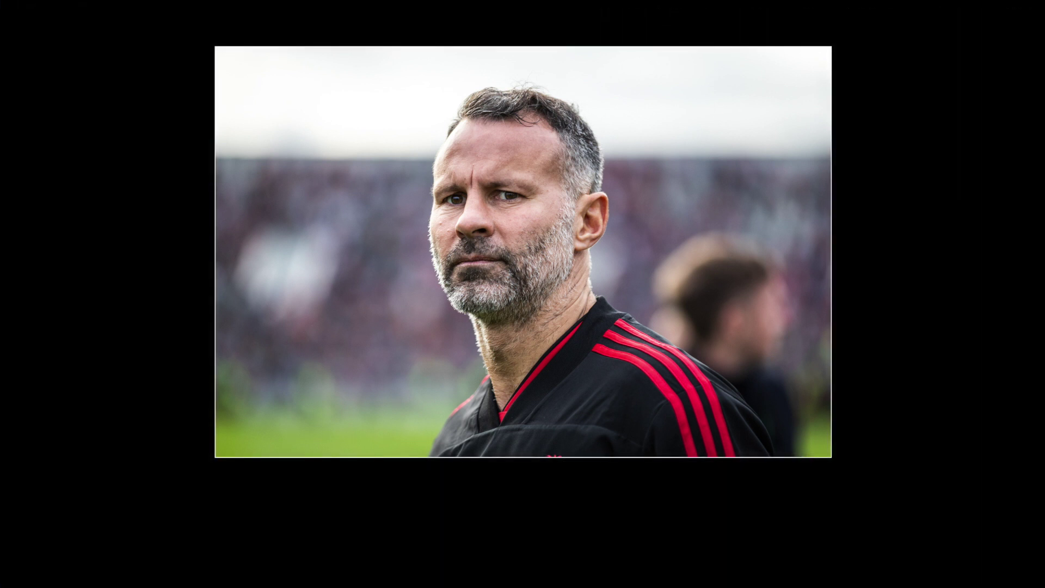
pyautogui.hotkey('ctrl', 'Return')
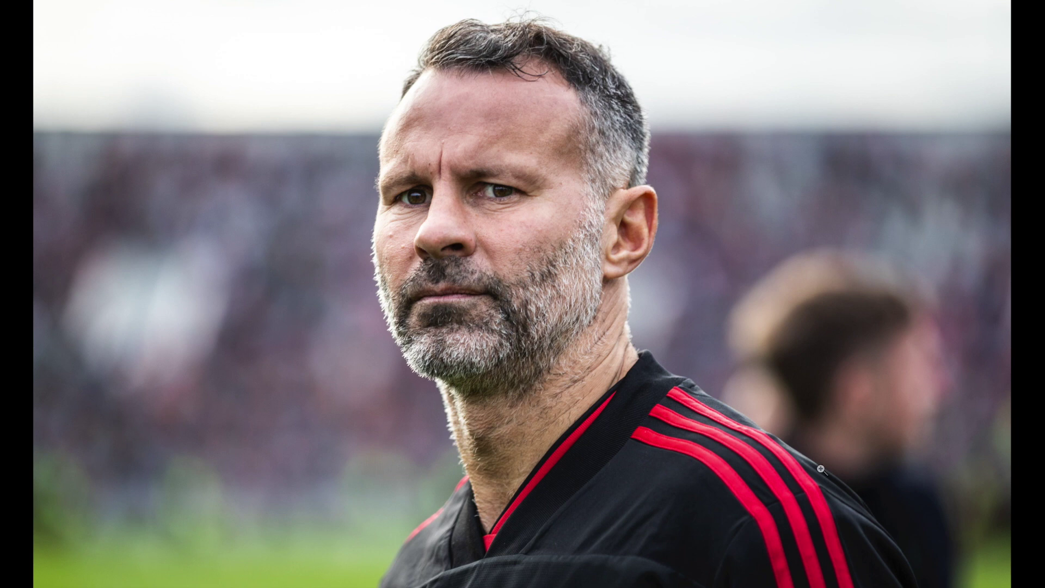
pyautogui.press('Escape')
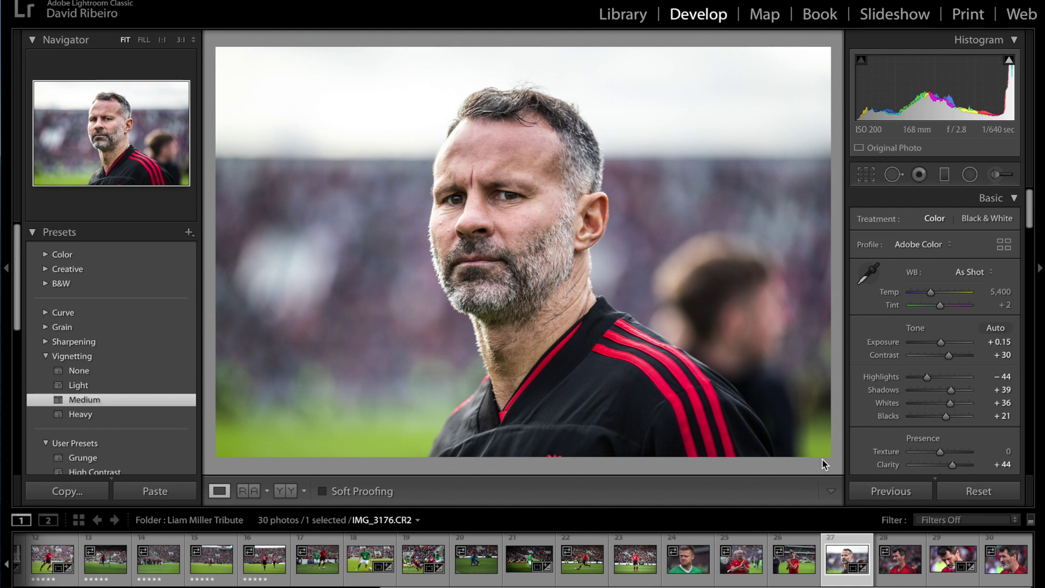
pyautogui.press('\\')
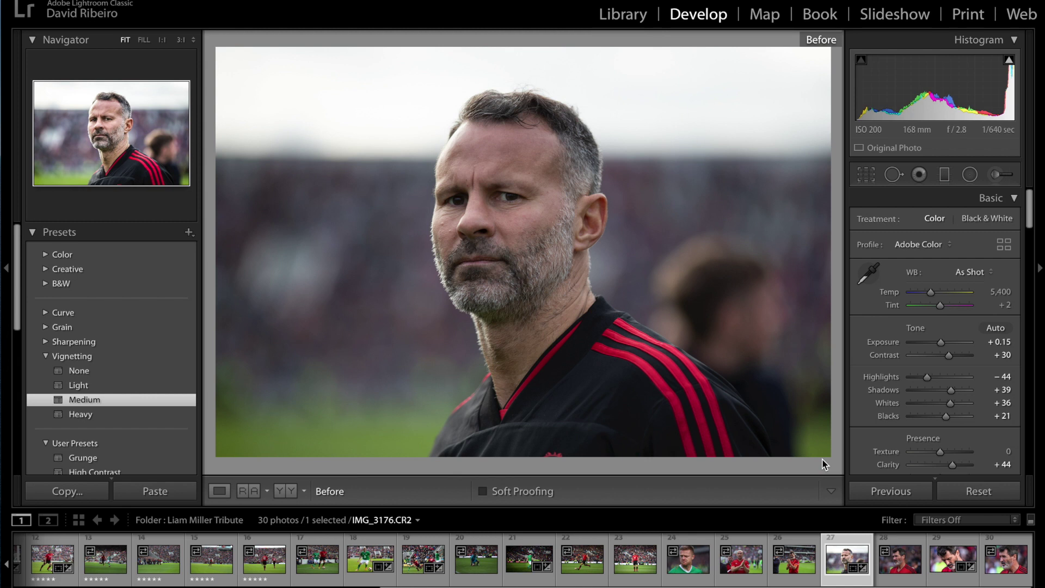
pyautogui.press('\\')
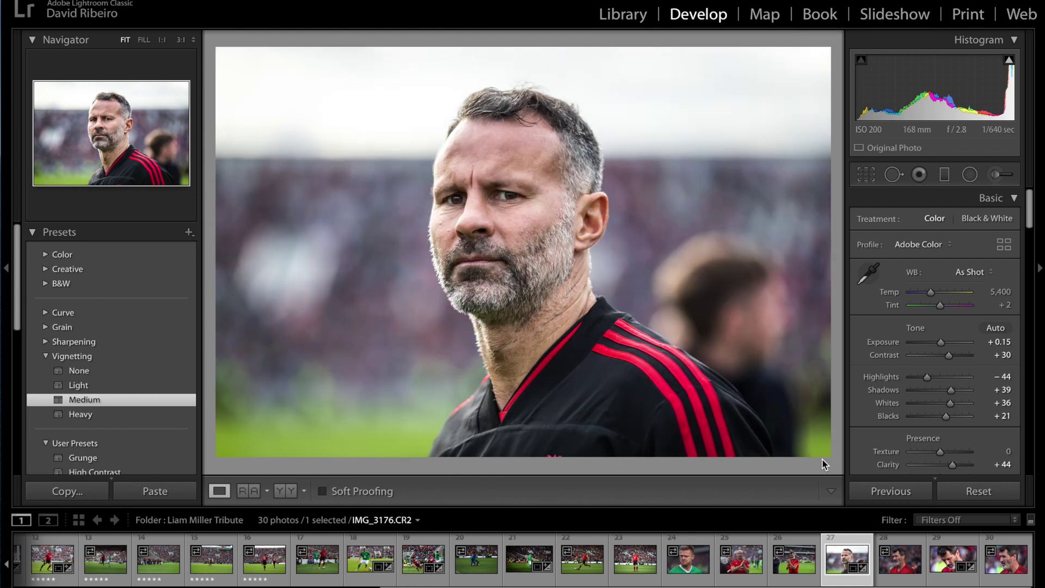